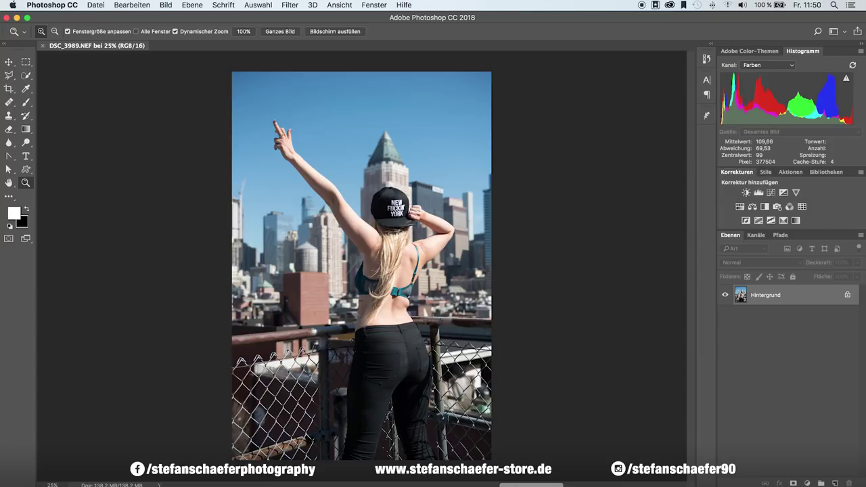
Step: Bring 3D LUT Creator to the front from Photoshop, ready to import the current image
key("super+Tab")
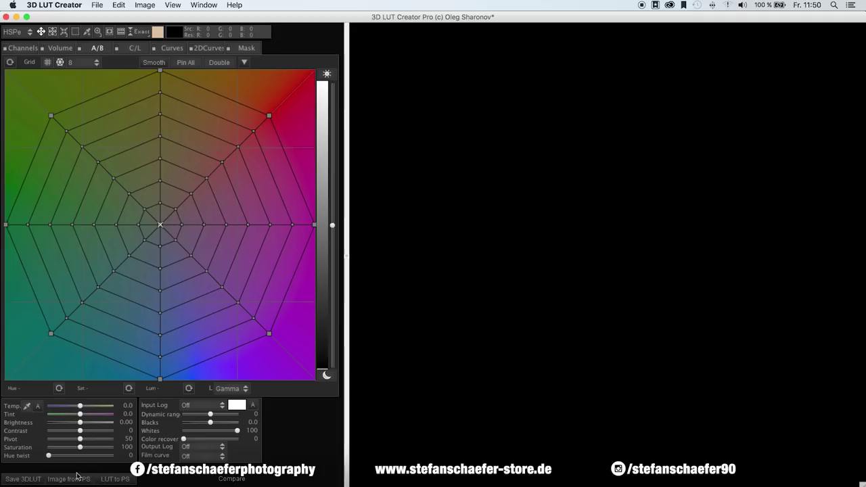
left_click(81, 480)
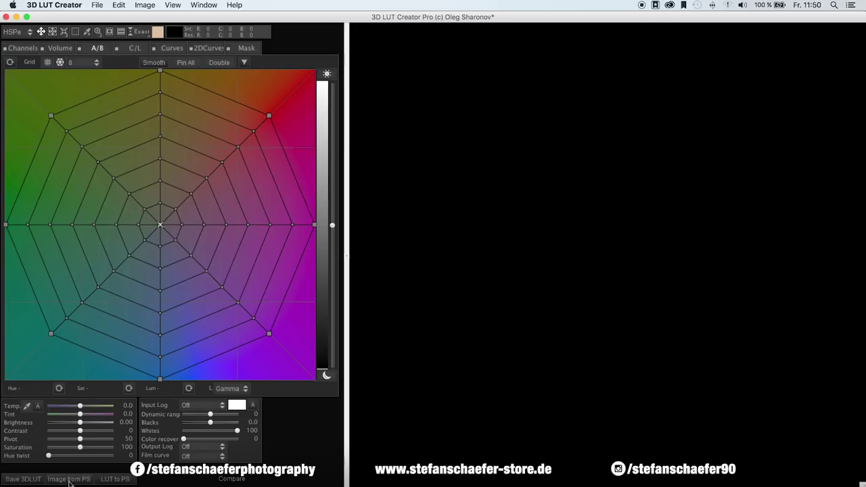
Step: Import the rooftop photo from Photoshop and drag the top grid node down, shifting yellows to hue 227.2
left_click(72, 483)
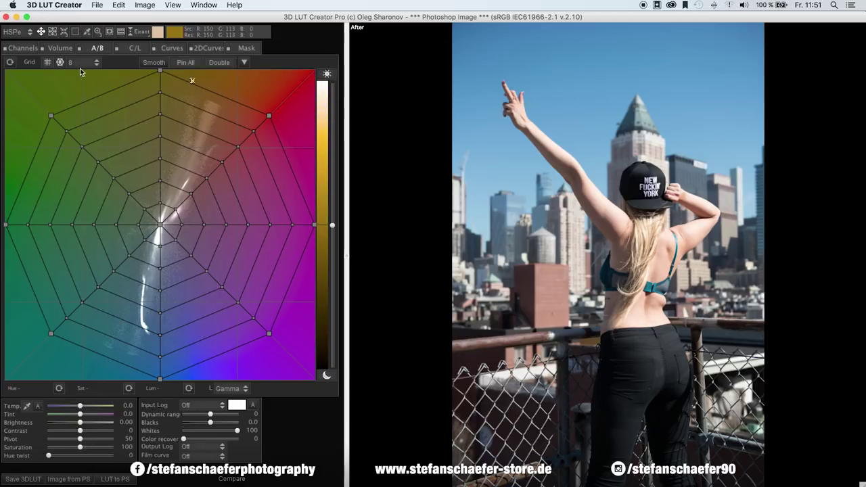
left_click_drag(160, 72, 163, 322)
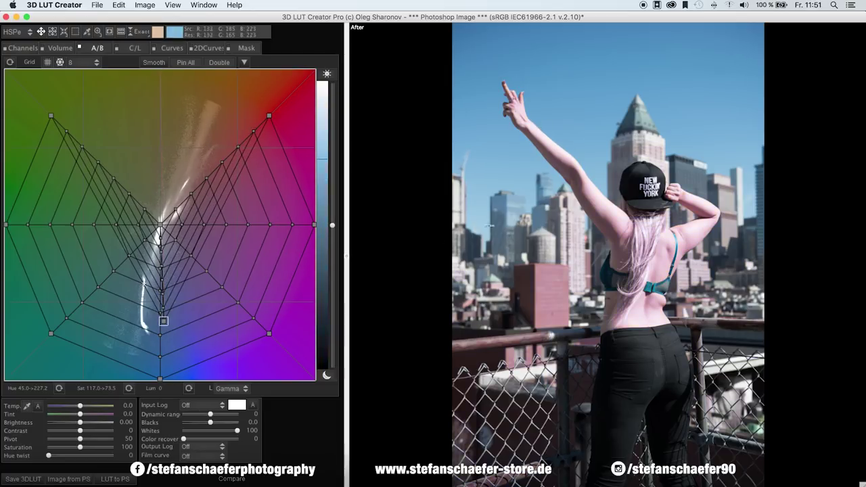
Step: Undo the V-shaped warp, restoring blonde hair, and slightly adjust the orange skin-tone points
key("super+z")
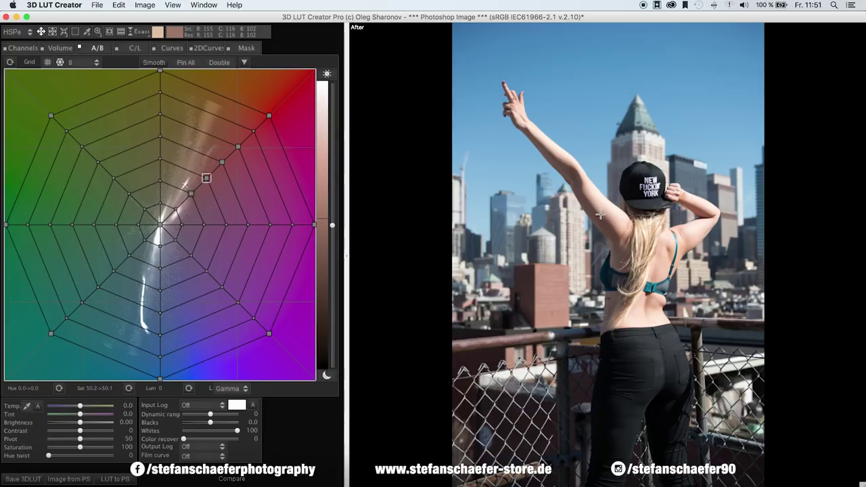
left_click(160, 159)
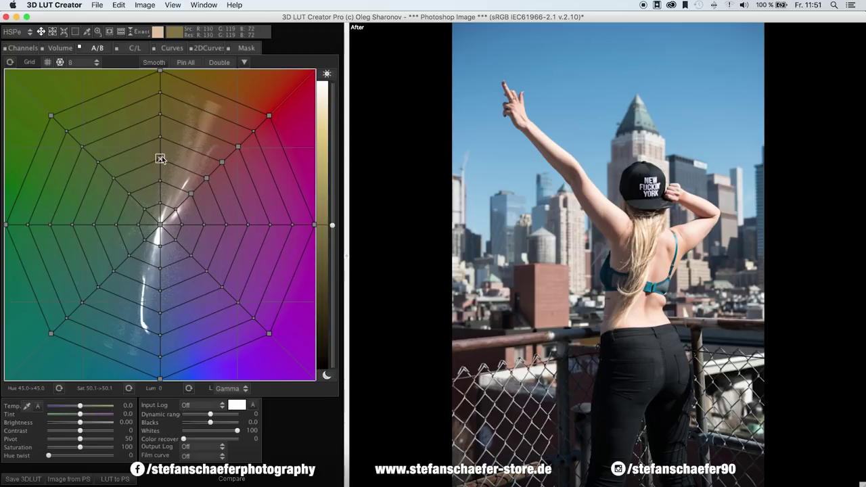
left_click_drag(161, 141, 162, 147)
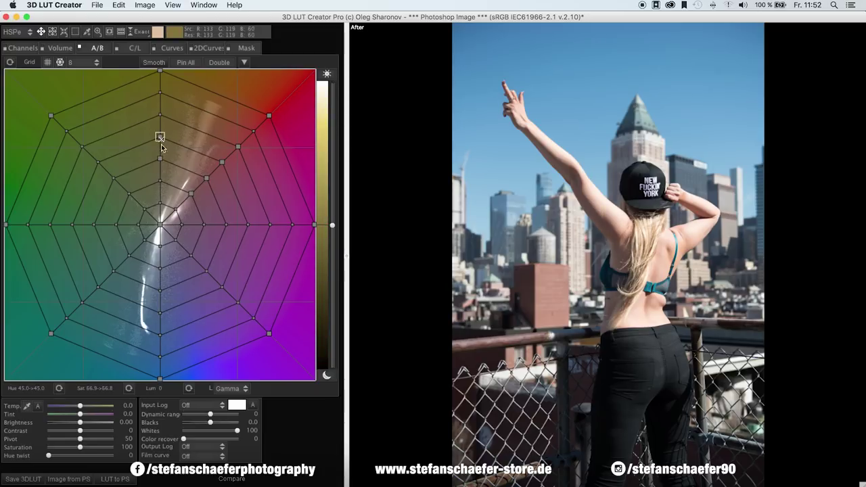
left_click(160, 180)
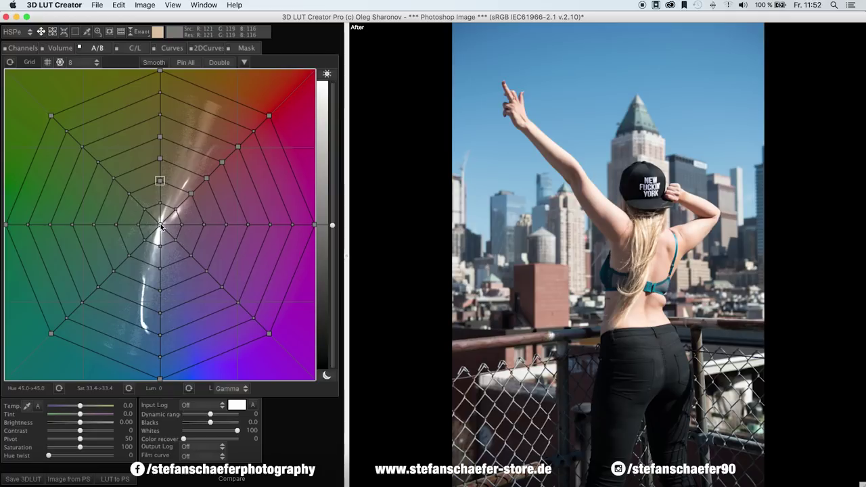
left_click_drag(159, 225, 193, 134)
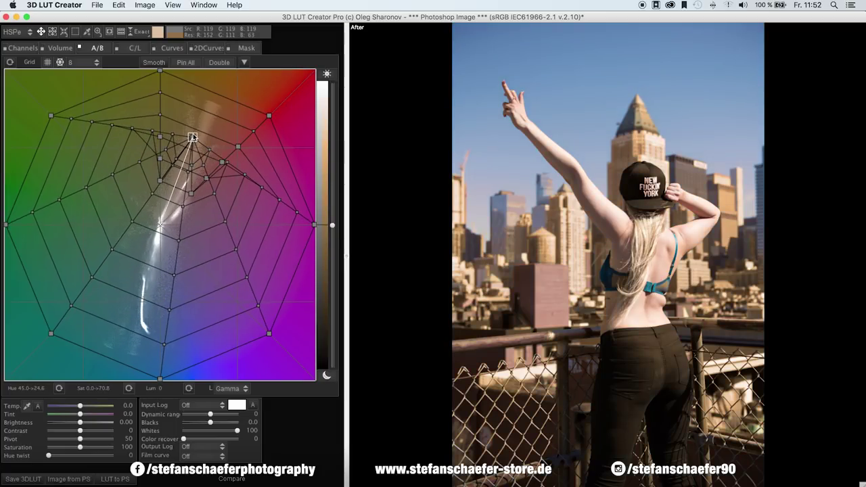
left_click_drag(193, 134, 187, 163)
mouse_move(179, 203)
left_mouse_down()
mouse_move(169, 296)
mouse_move(173, 267)
mouse_move(162, 228)
left_mouse_up()
key("super+z")
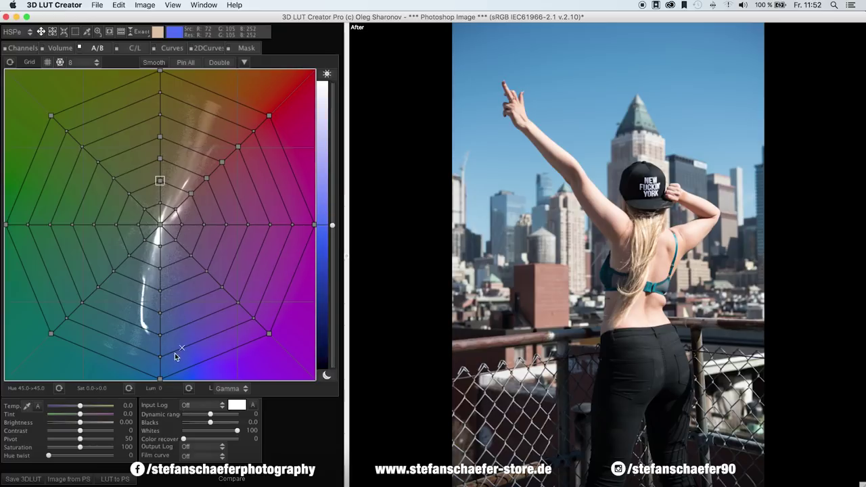
Step: Rotate the blues toward cyan (hue 225→213.2) for a teal sky and move reds to hue 6.5
mouse_move(161, 380)
left_mouse_down()
mouse_move(161, 329)
mouse_move(155, 314)
mouse_move(136, 305)
left_mouse_up()
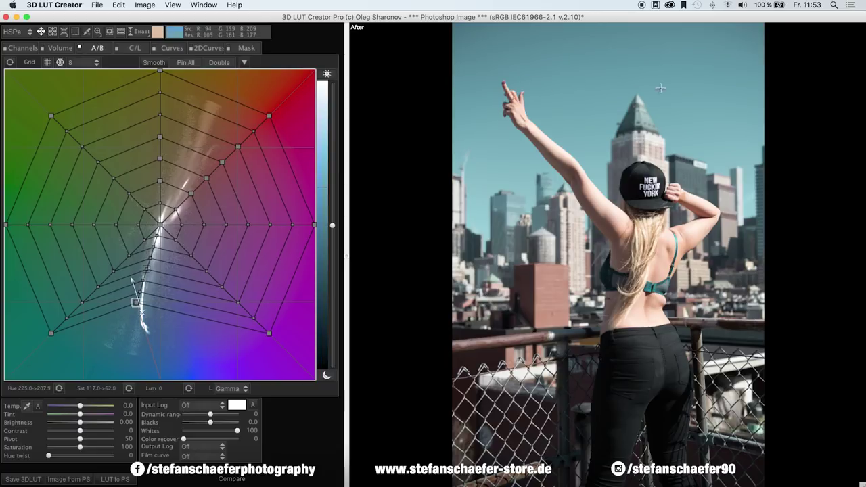
left_click(273, 273)
left_click(70, 318)
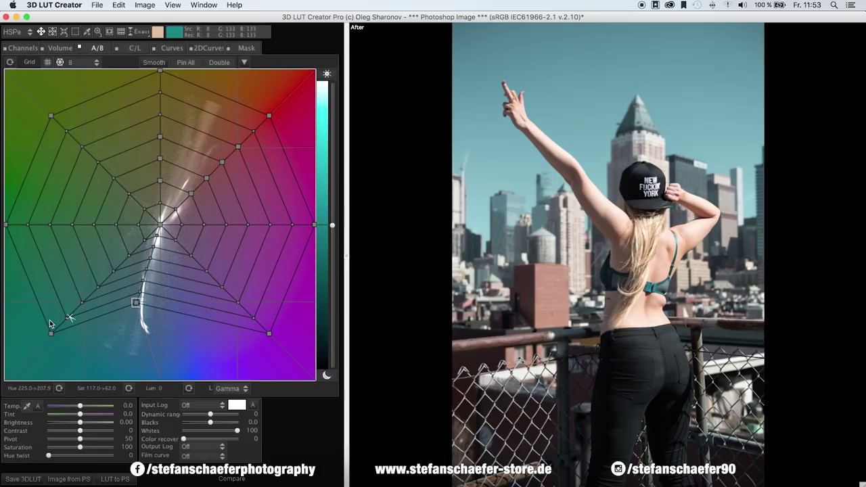
mouse_move(52, 331)
left_mouse_down()
mouse_move(57, 289)
mouse_move(79, 283)
left_mouse_up()
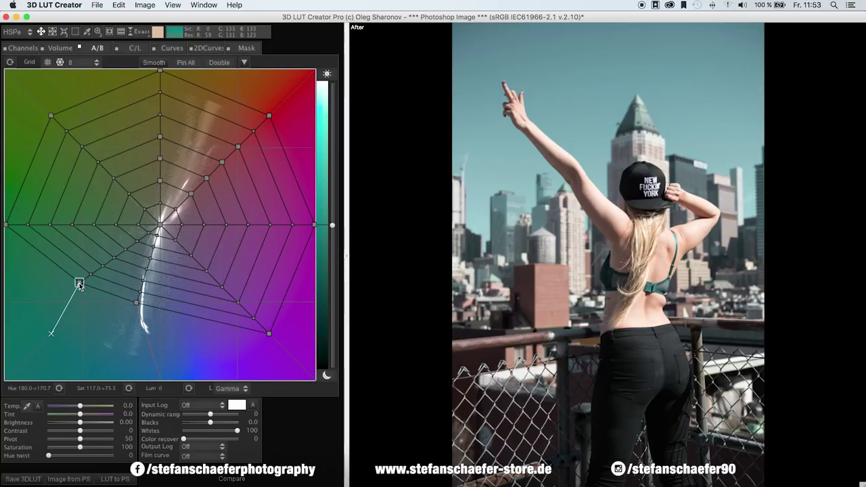
left_click_drag(136, 303, 146, 293)
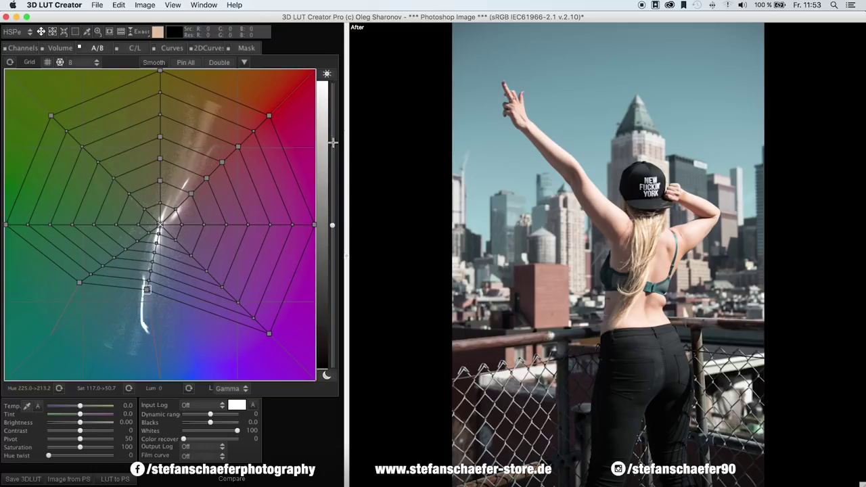
left_click_drag(268, 118, 251, 112)
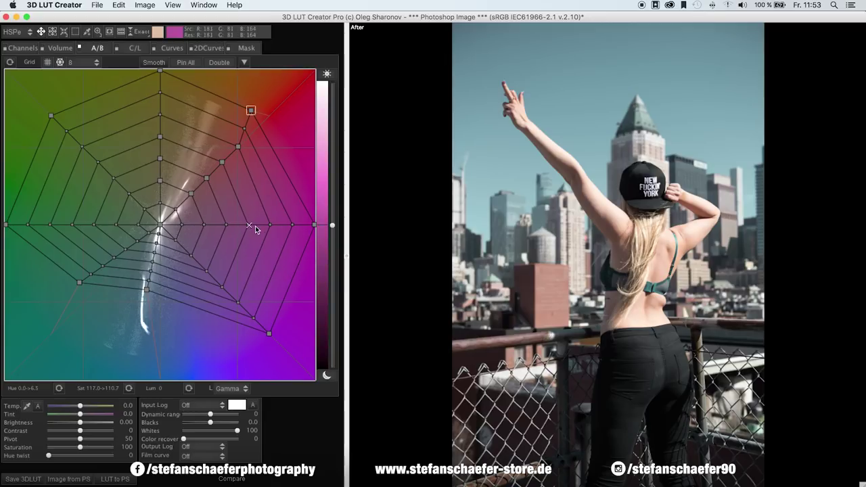
Step: Shift the magenta tones toward red and the violet tones toward blue on the A/B grid
left_click_drag(313, 225, 264, 124)
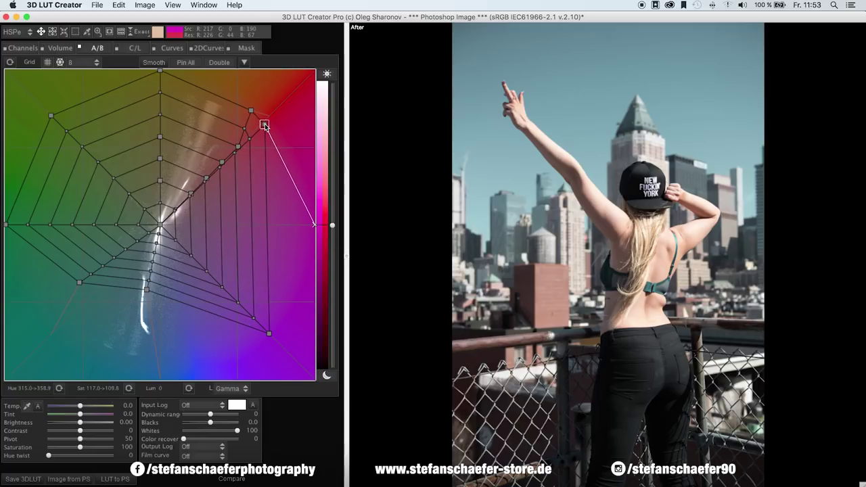
left_click(269, 332)
left_click_drag(269, 332, 183, 334)
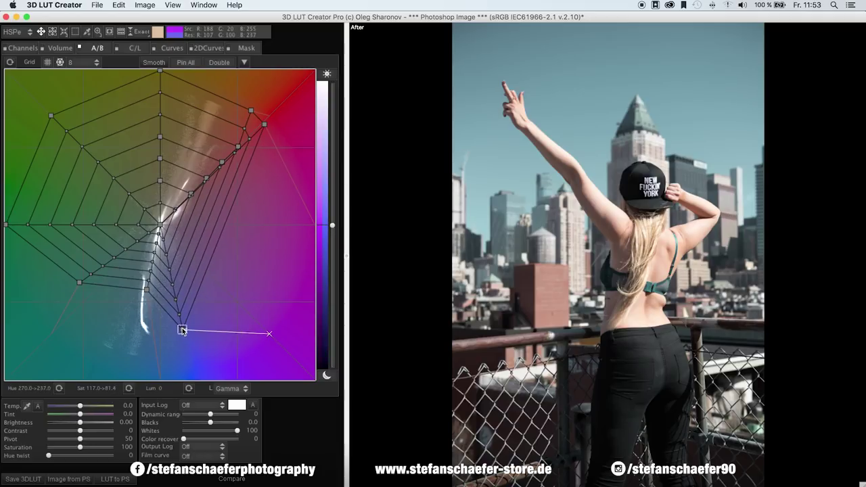
left_click_drag(182, 333, 170, 327)
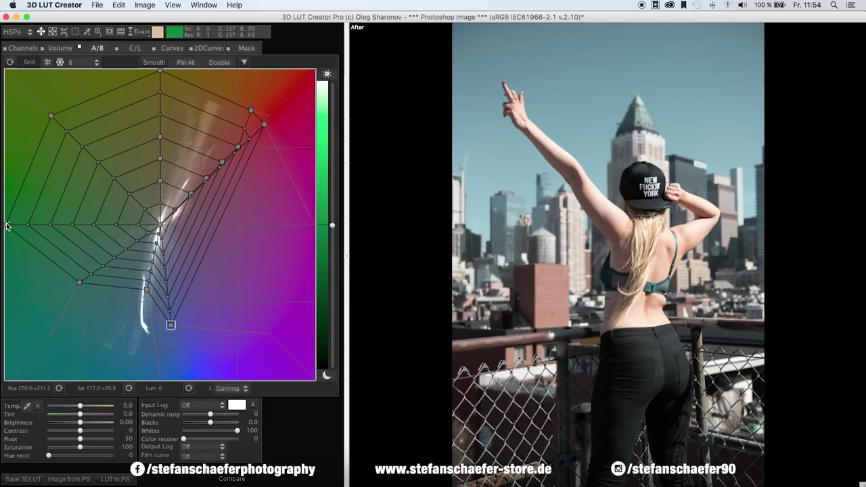
Step: Pull the green corners inward (hue 90→170.5) and nudge yellows toward orange (45→31.6)
left_click_drag(5, 226, 80, 283)
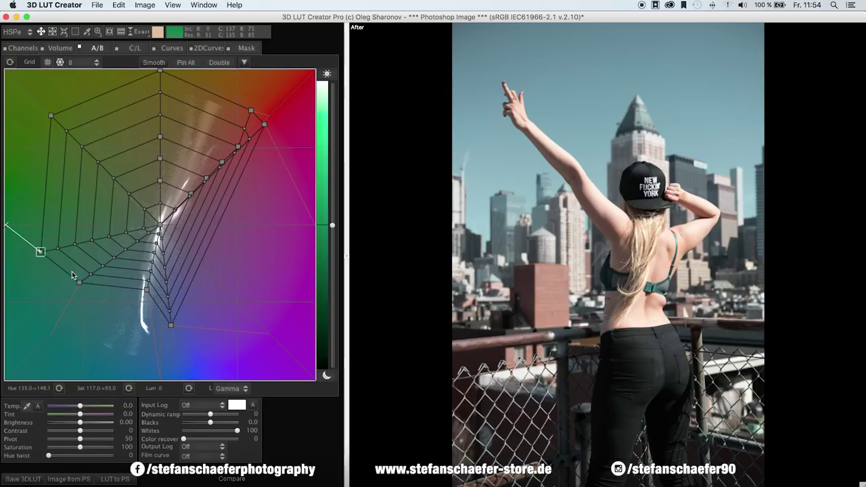
left_click_drag(80, 283, 80, 280)
left_click_drag(49, 138, 80, 286)
left_click_drag(160, 71, 195, 80)
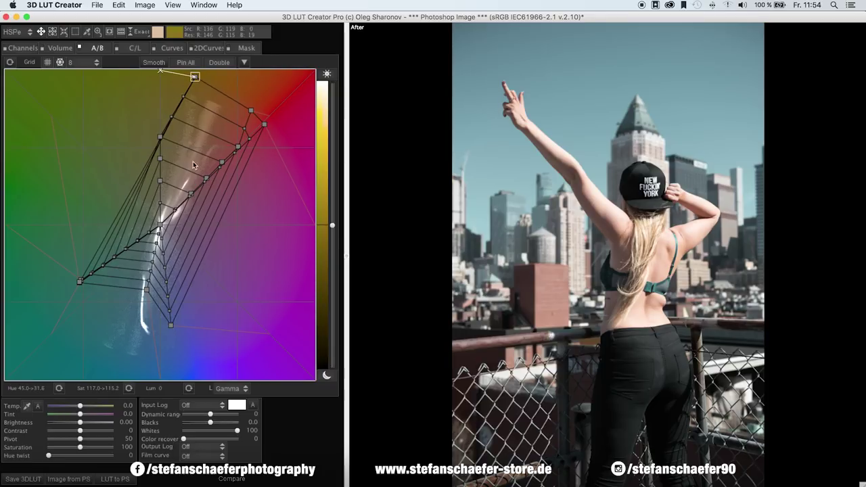
Step: Pull blue up toward teal, yellow down toward orange, and magenta/red inward (hue 315→7.3, saturation 96.7)
left_click_drag(169, 316, 154, 302)
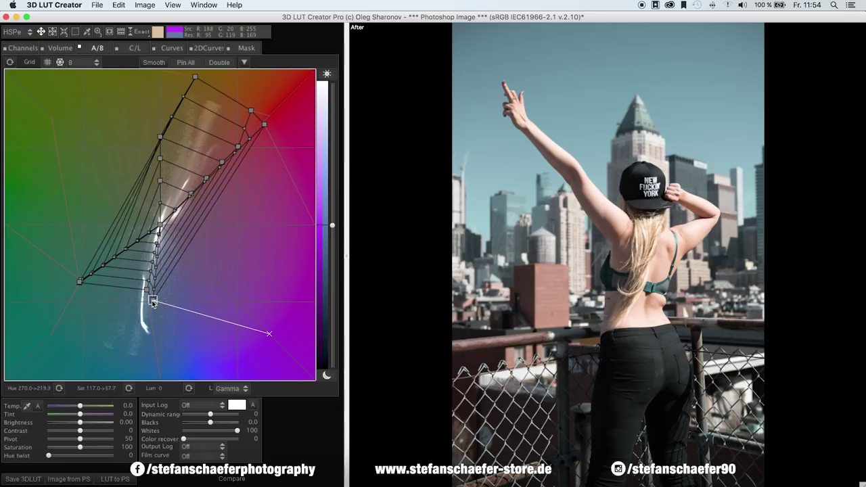
left_click(250, 111)
left_click(197, 78)
left_click_drag(197, 79, 204, 106)
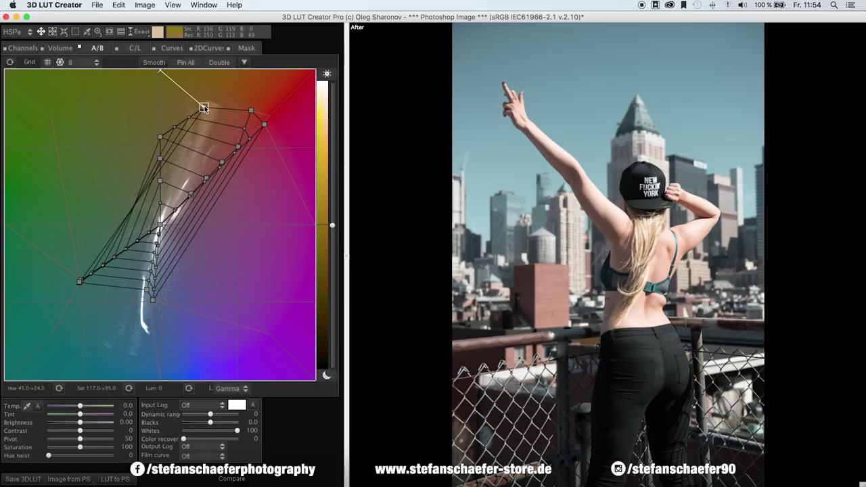
left_click(263, 124)
left_click_drag(264, 125, 238, 123)
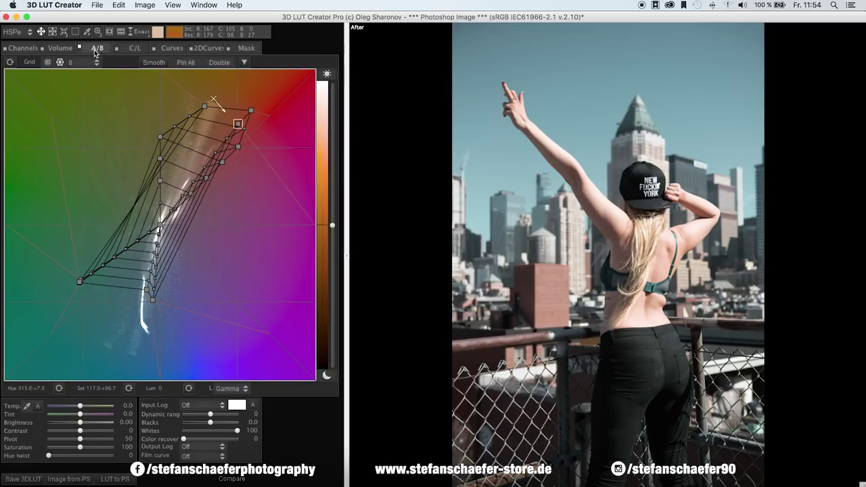
Step: On the C/L grids, brighten blue, yellow and magenta nodes and darken other blue and green nodes
left_click(134, 49)
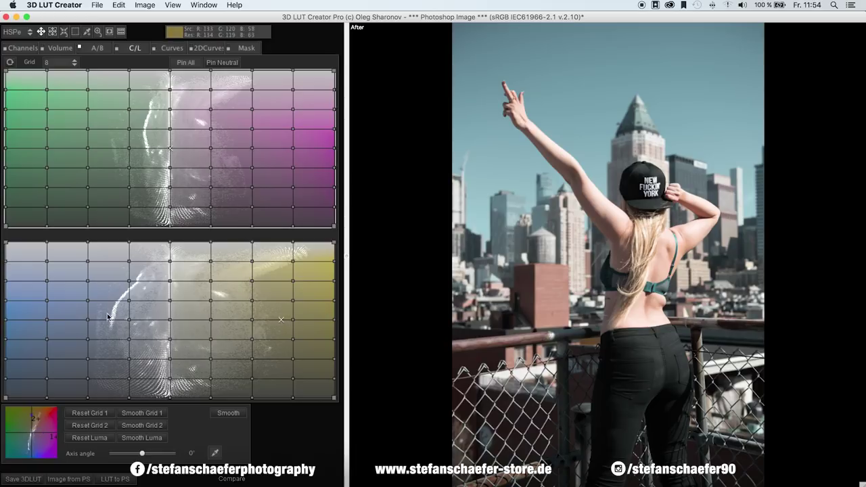
mouse_move(170, 322)
left_mouse_down()
mouse_move(171, 307)
mouse_move(169, 337)
mouse_move(170, 327)
left_mouse_up()
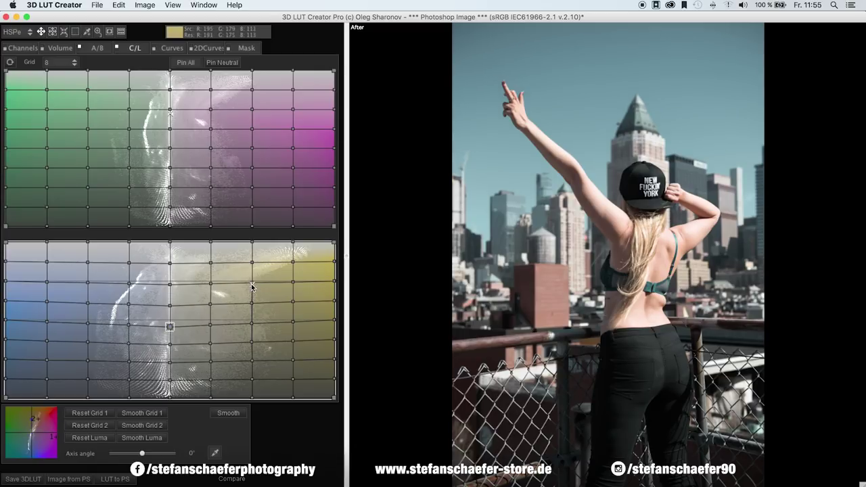
left_click_drag(251, 286, 252, 280)
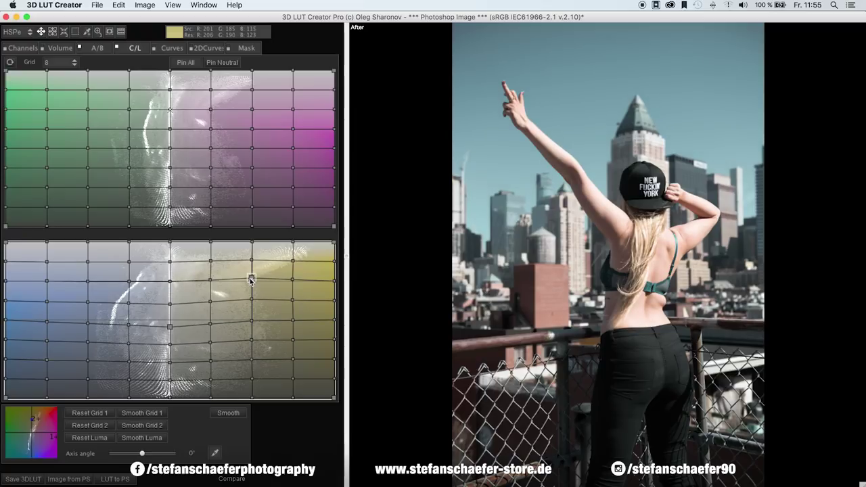
left_click_drag(48, 343, 48, 348)
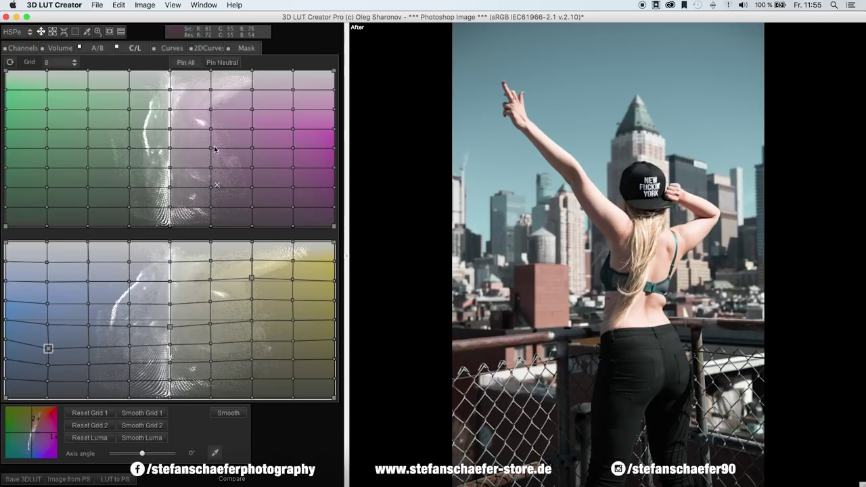
left_click_drag(251, 128, 252, 123)
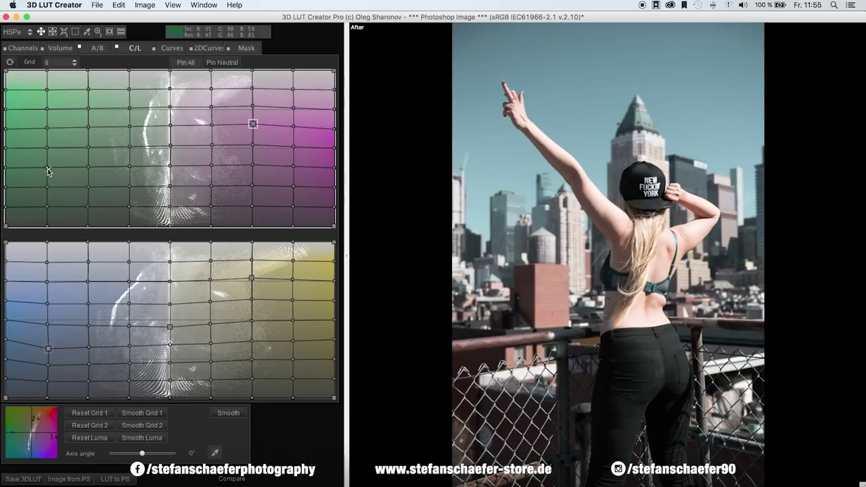
left_click_drag(47, 169, 46, 176)
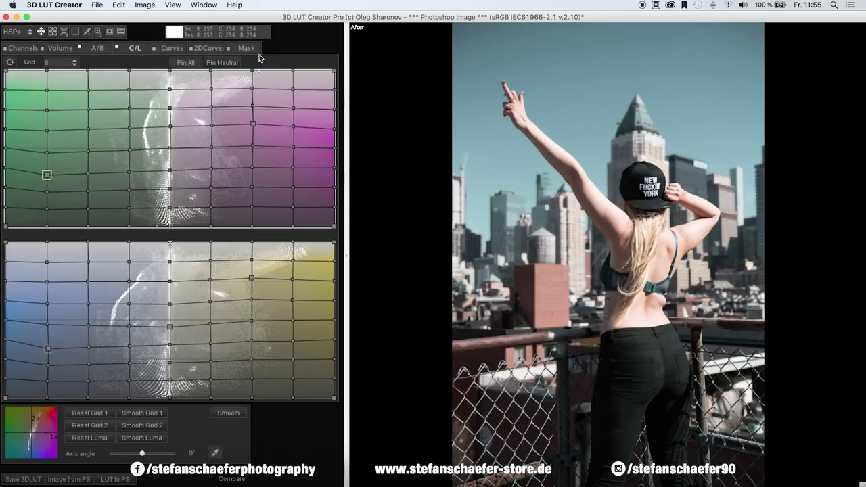
Step: Briefly inspect the luminance and master curves, then return to the A/B colour grid
left_click(172, 49)
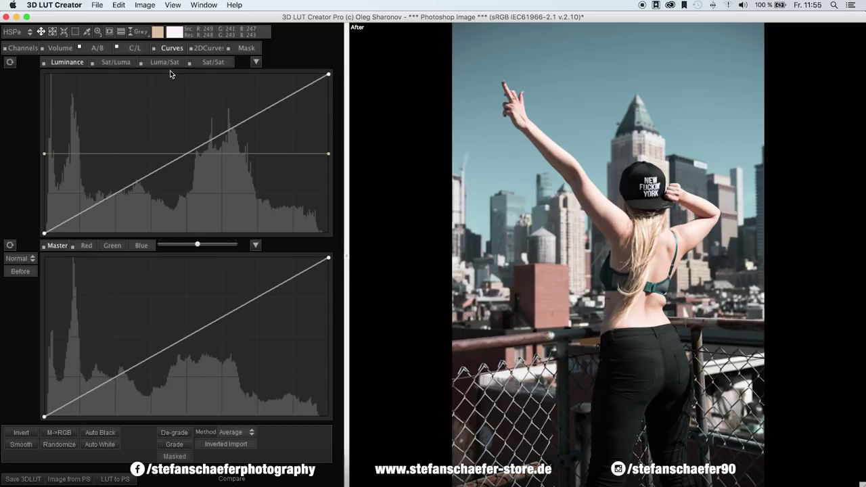
left_click(96, 48)
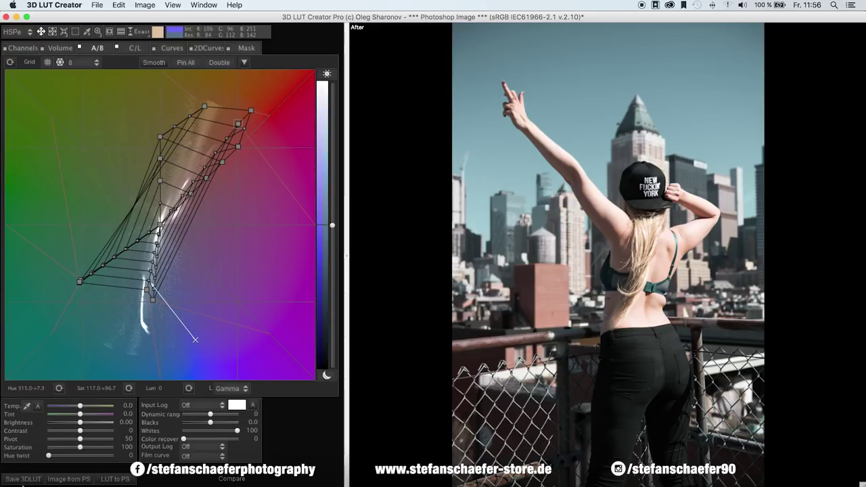
Step: Open the Save 3DLUT dialog, set to *.cube format in the Dokumente folder
left_click(20, 481)
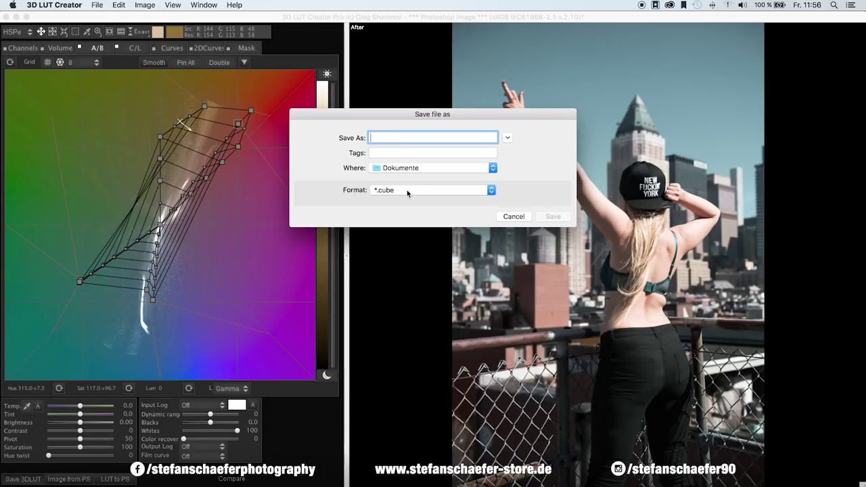
Step: Save the LUT as 'New York Day' in .cube format
type("New York")
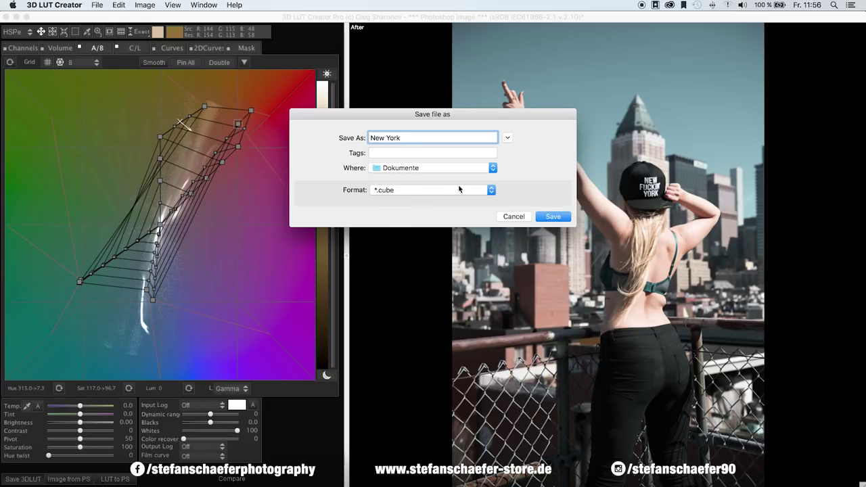
type(" Day")
left_click(552, 216)
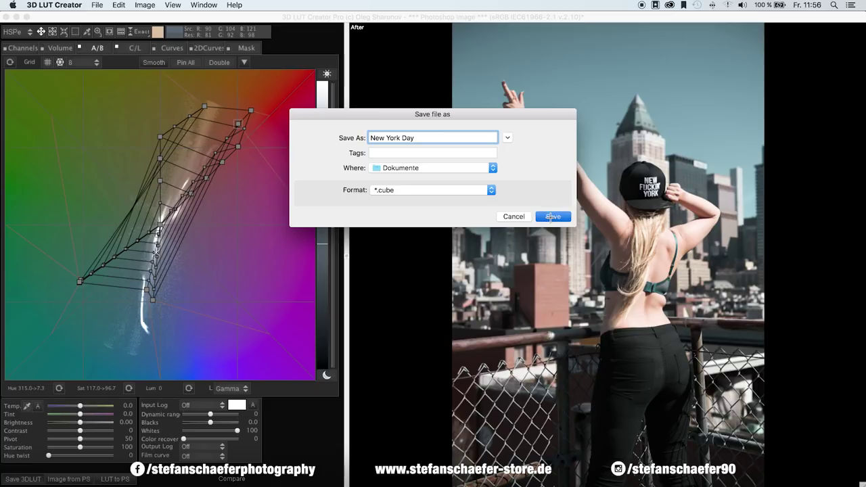